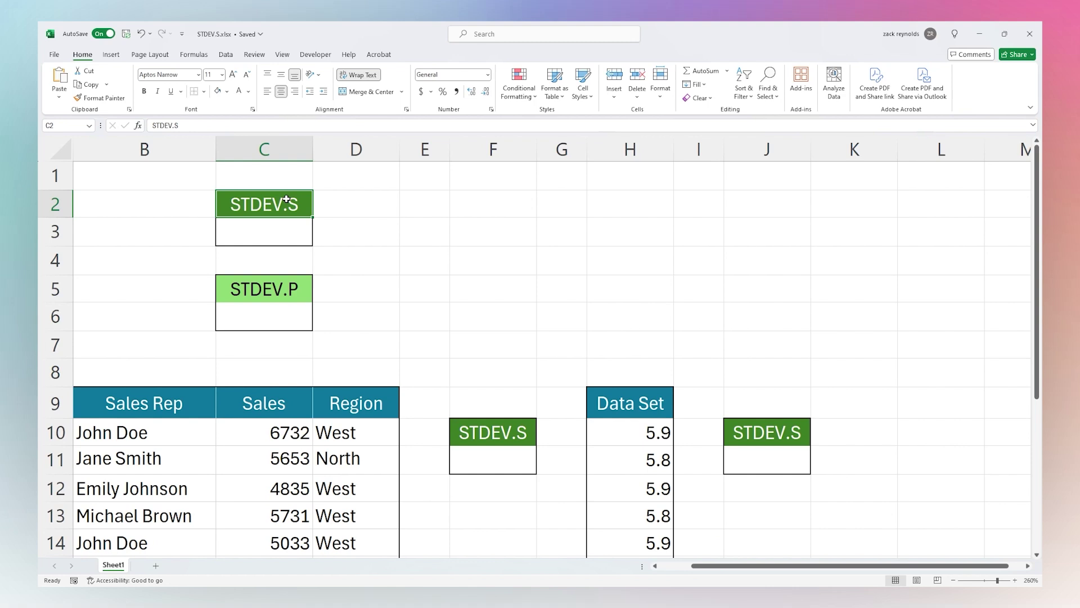
Enter =STDEV.S(1,0.9,1.1) in C3 under the STDEV.S heading, giving 0.1.
click(266, 228)
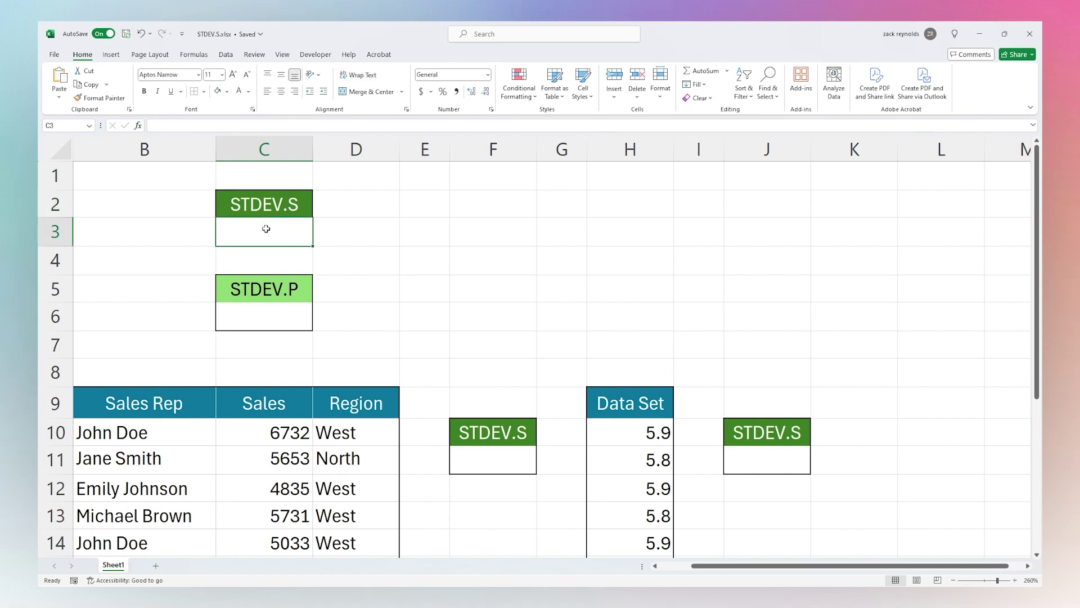
text(=s)
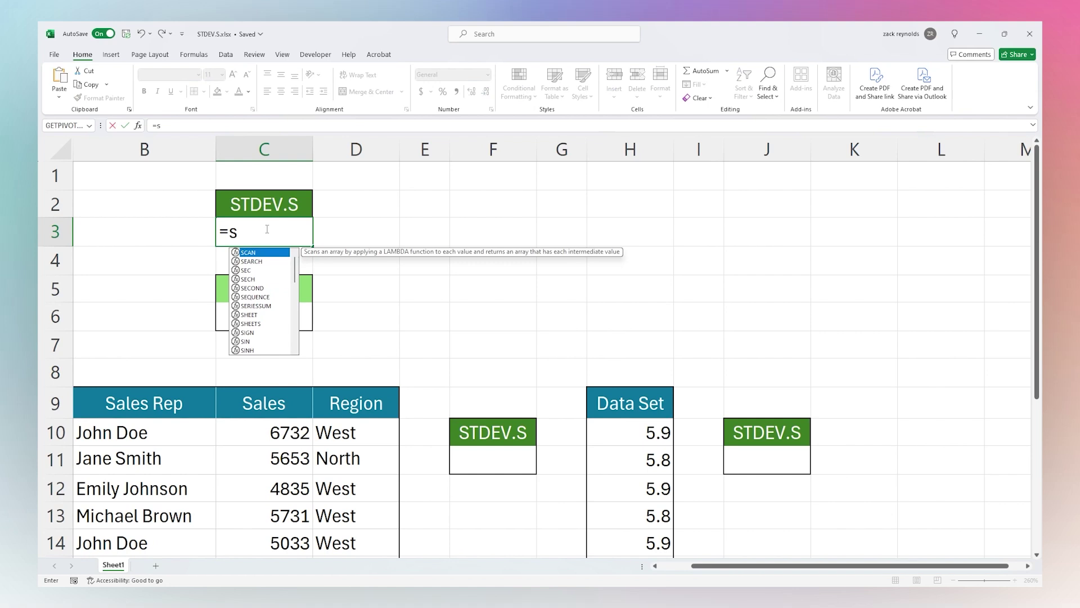
text(td)
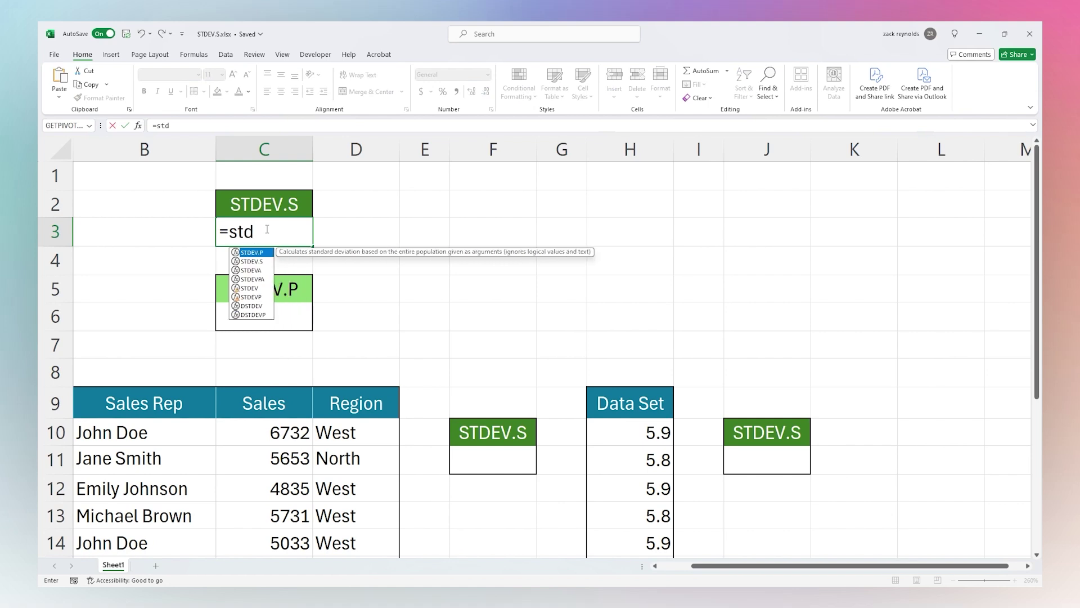
key(Down)
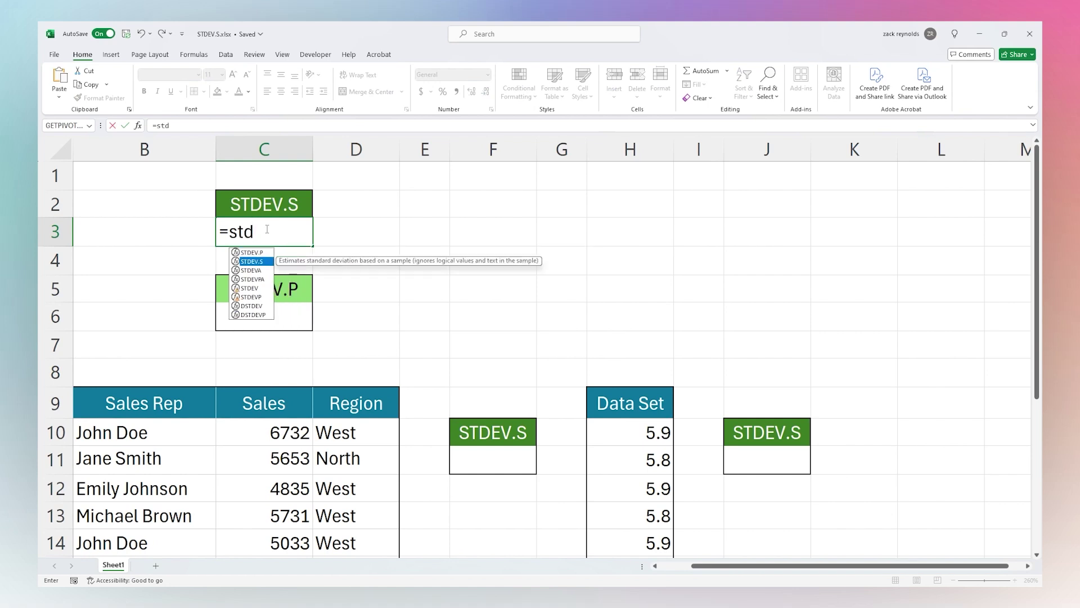
key(Tab)
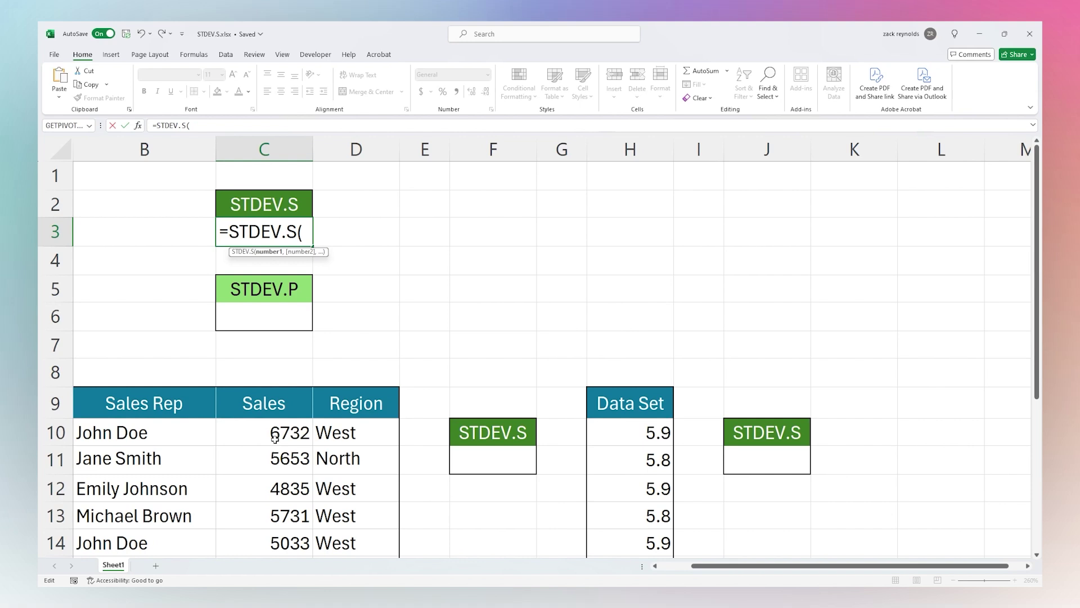
text(1,0.9)
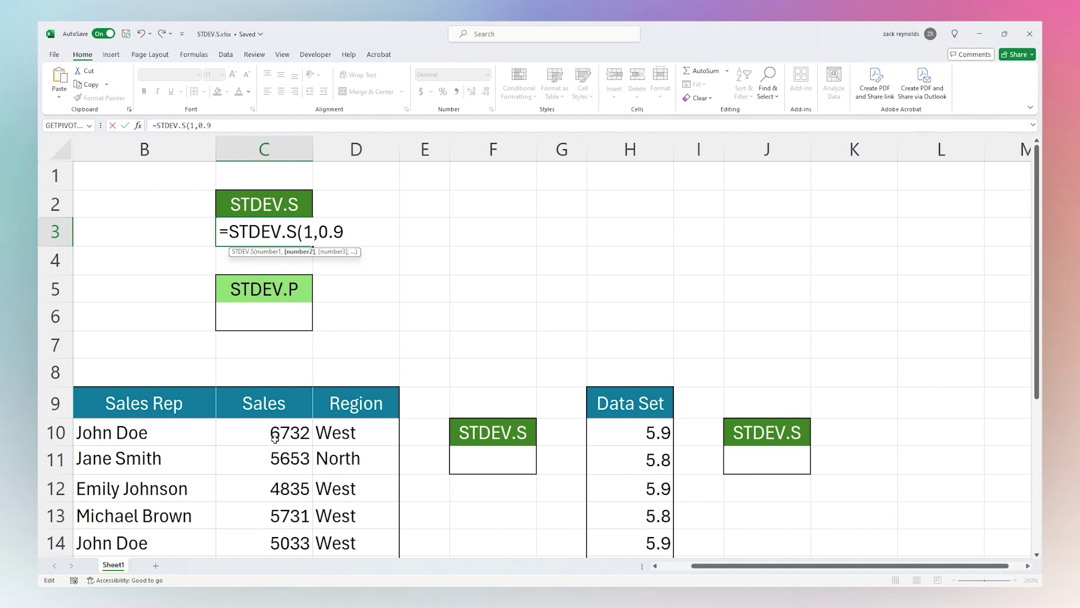
text(,1.1))
key(Return)
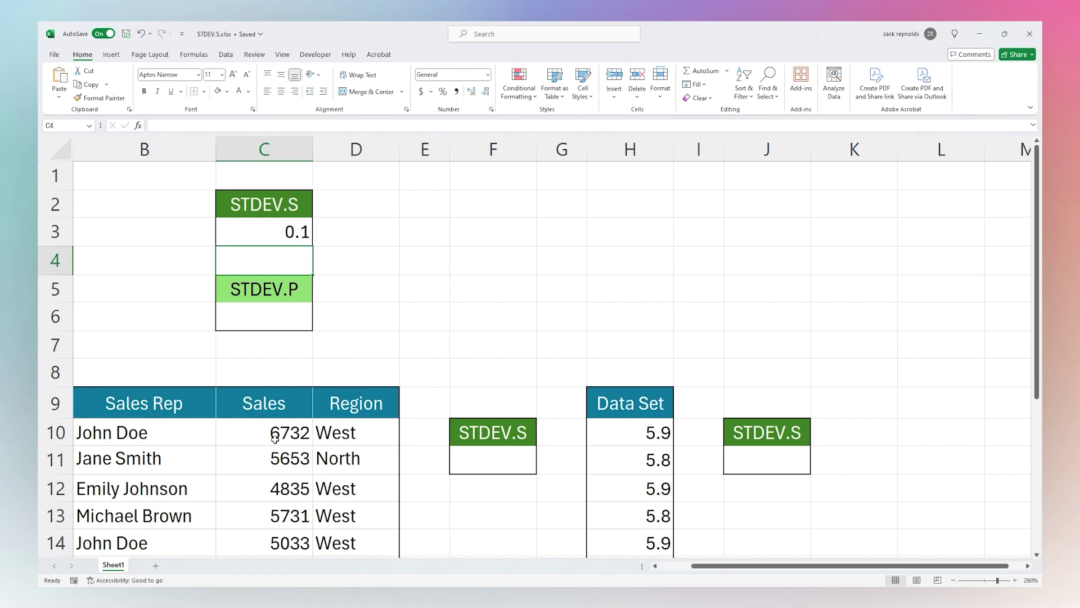
Copy the STDEV.S formula text from the formula bar.
click(281, 228)
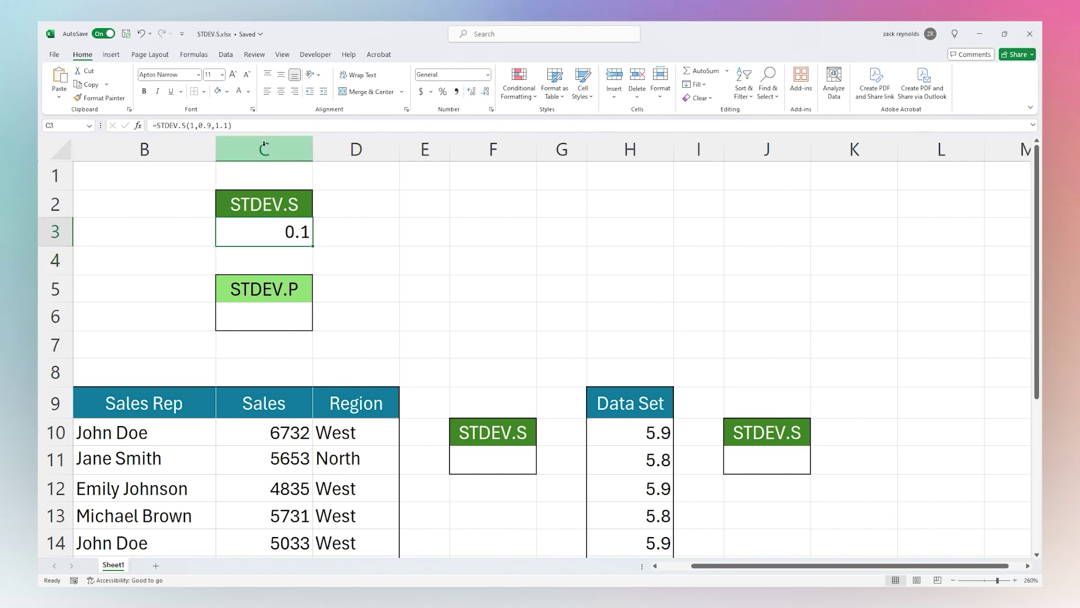
drag(236, 125, 118, 121)
key(ctrl+c)
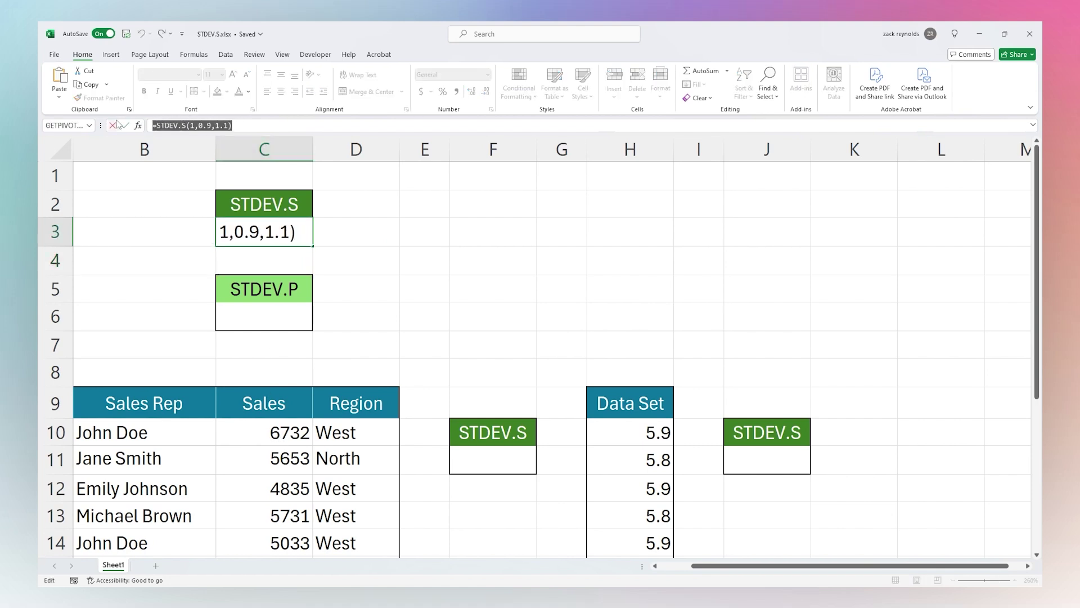
key(Return)
Paste the formula into C6 and change it to =STDEV.P(1,0.9,1.1), giving 0.0816497.
click(288, 324)
double_click(288, 324)
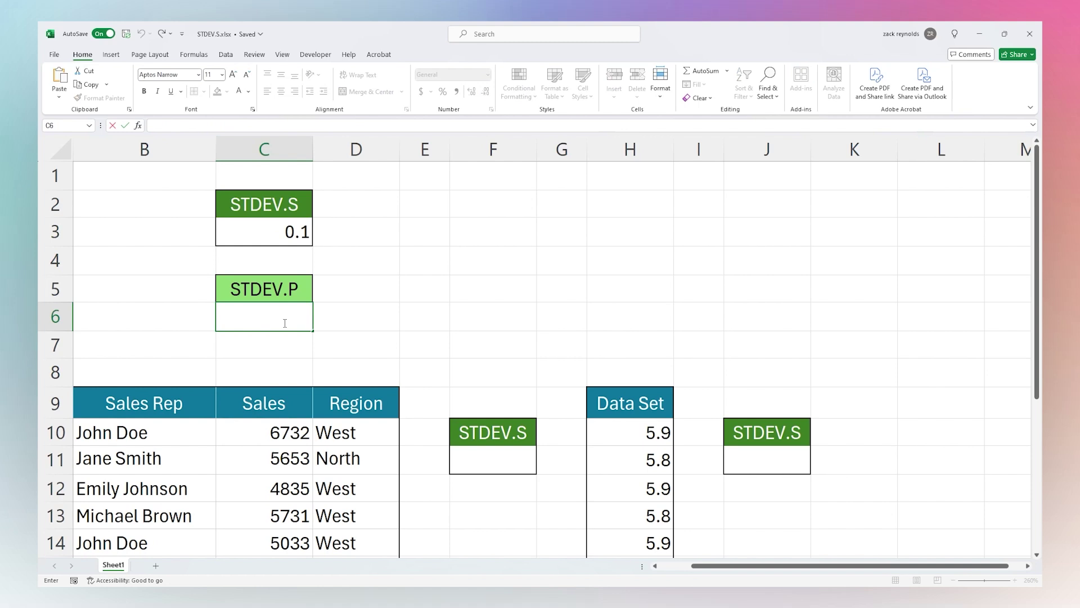
key(ctrl+v)
text(P)
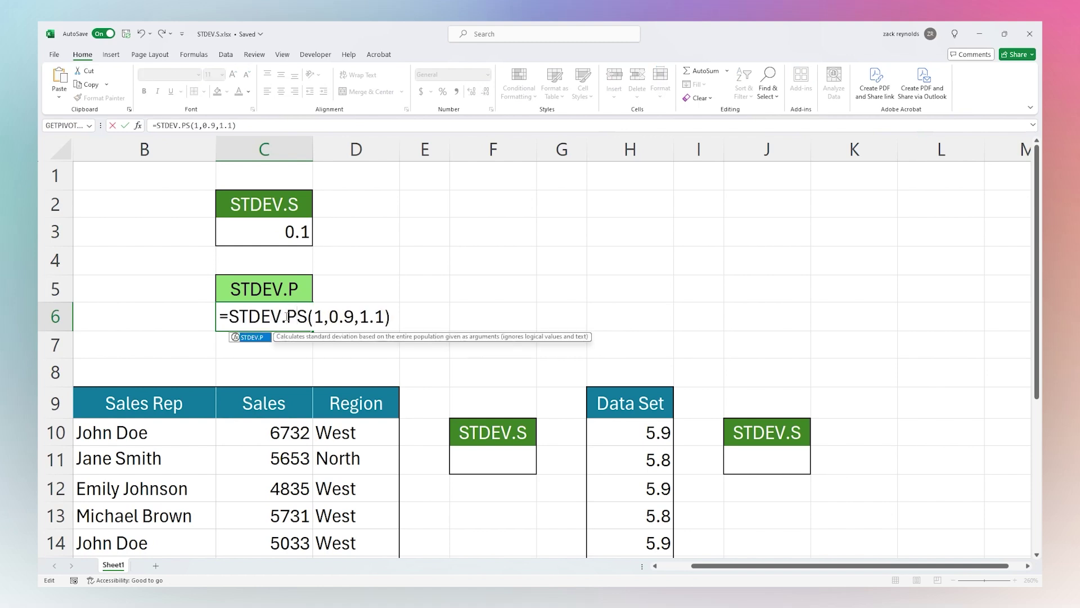
key(Delete)
key(Return)
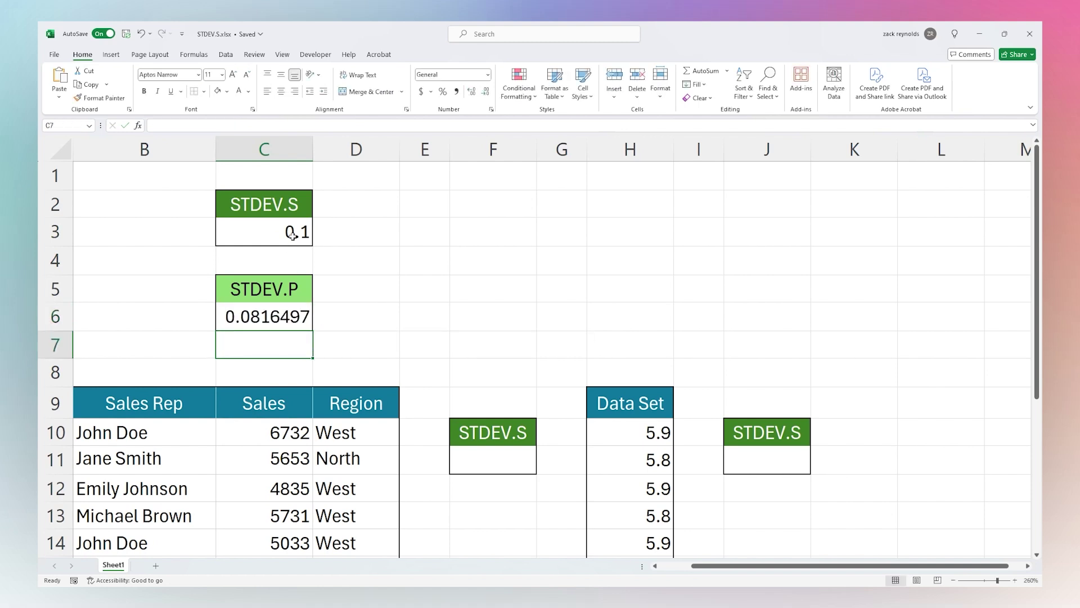
Review the STDEV.S formula's three sample numbers without changing it.
click(293, 235)
drag(192, 126, 229, 126)
key(Escape)
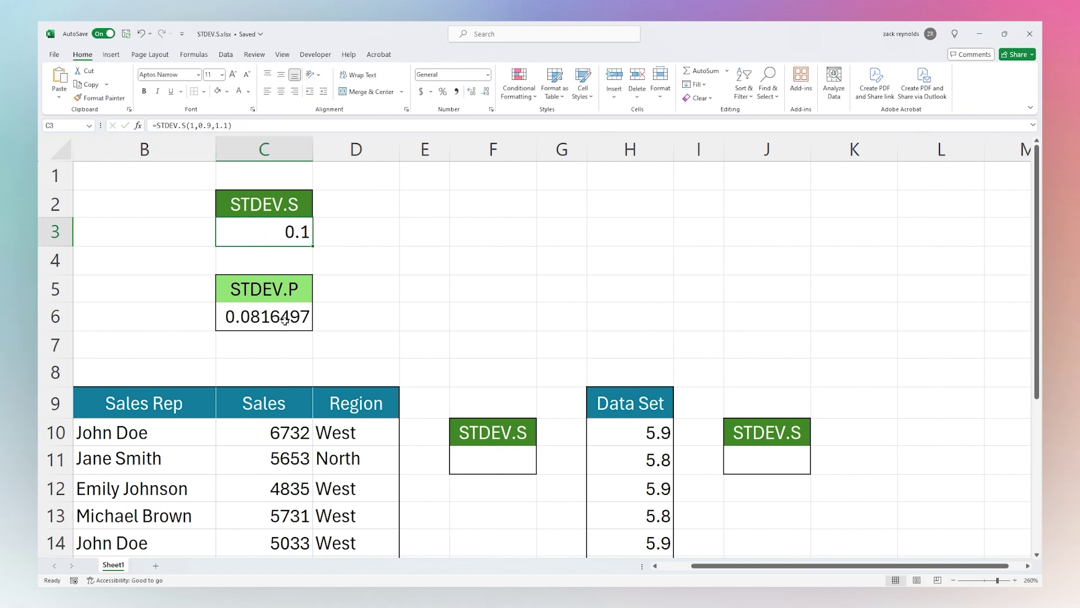
click(285, 318)
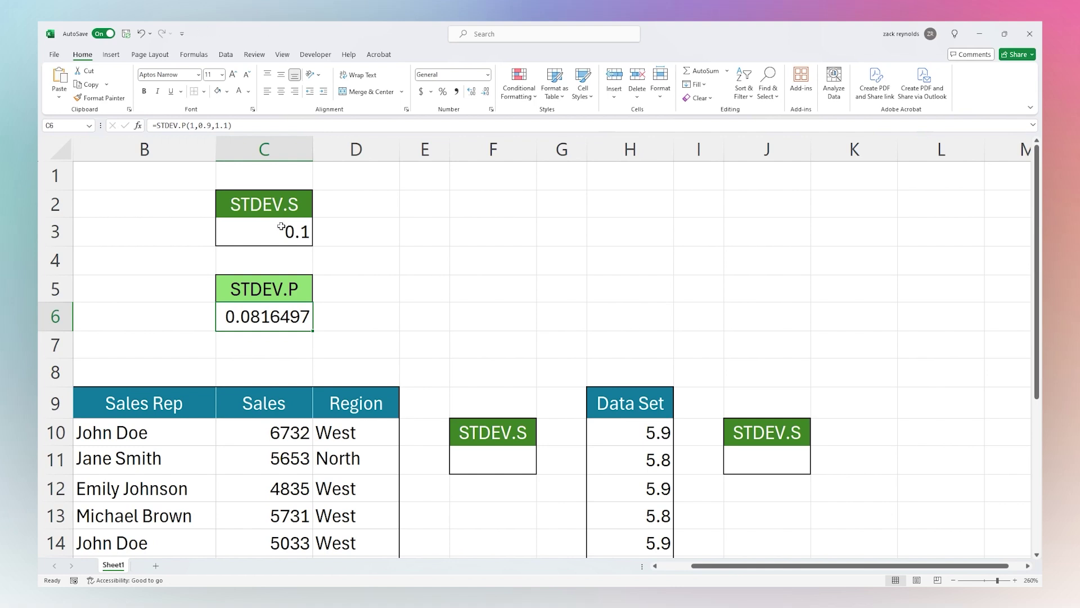
click(280, 227)
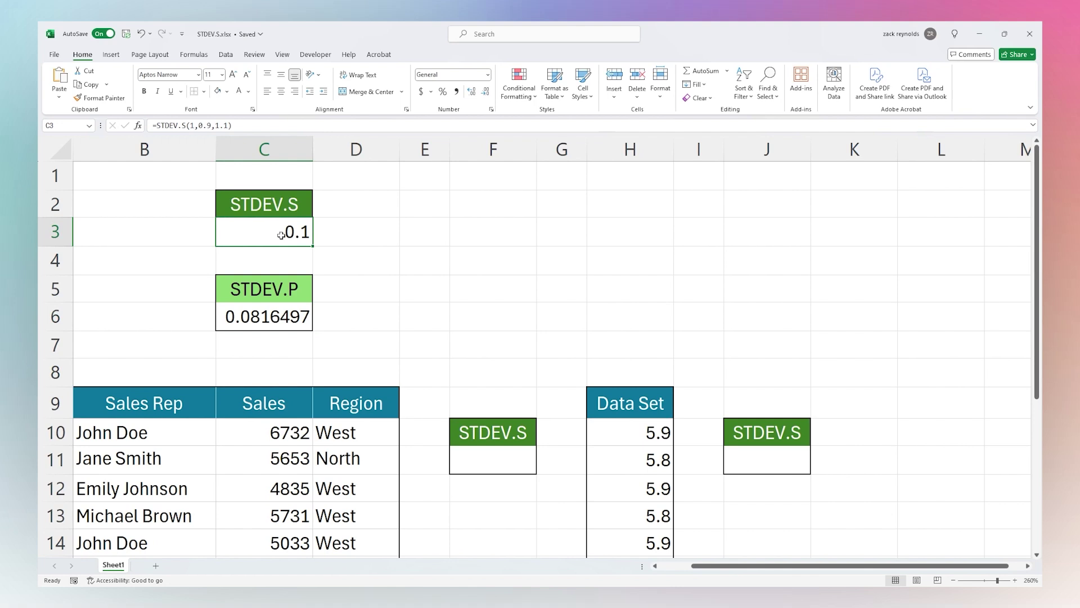
drag(189, 126, 230, 125)
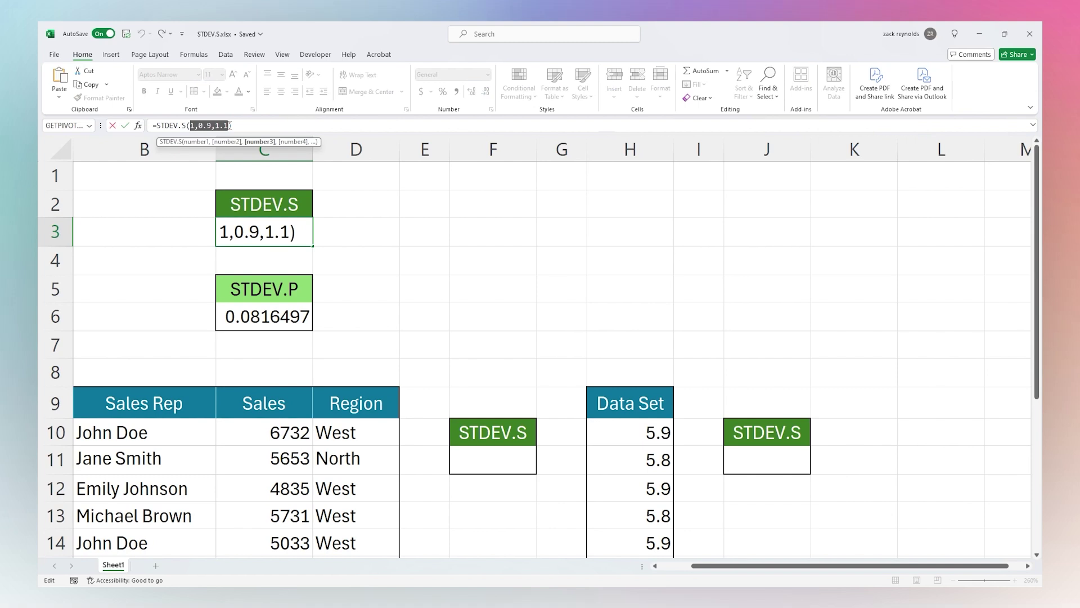
key(Return)
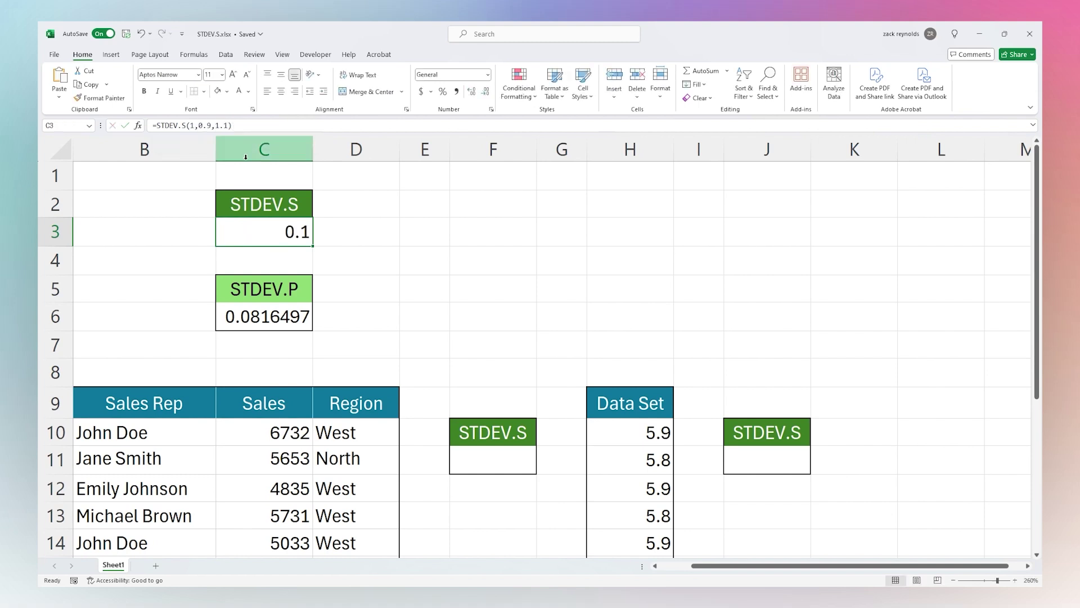
click(274, 309)
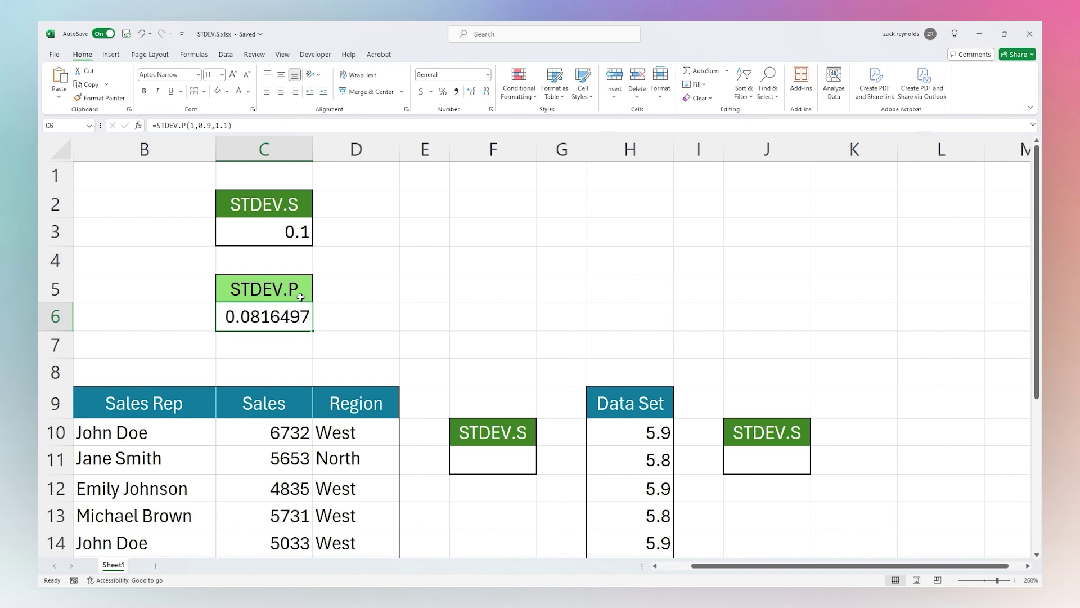
click(294, 232)
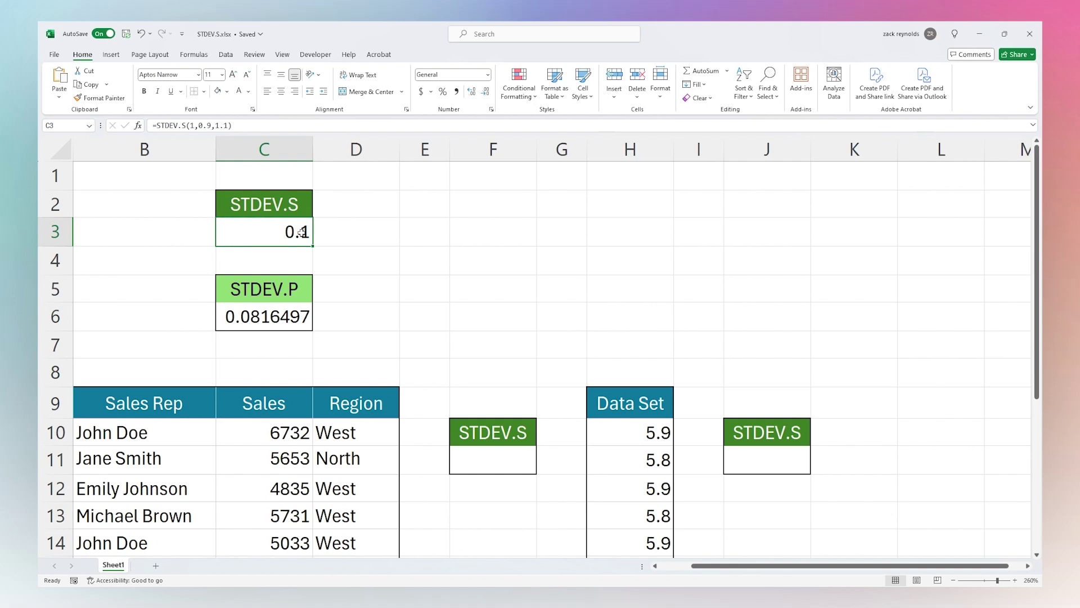
click(337, 260)
click(263, 233)
click(272, 322)
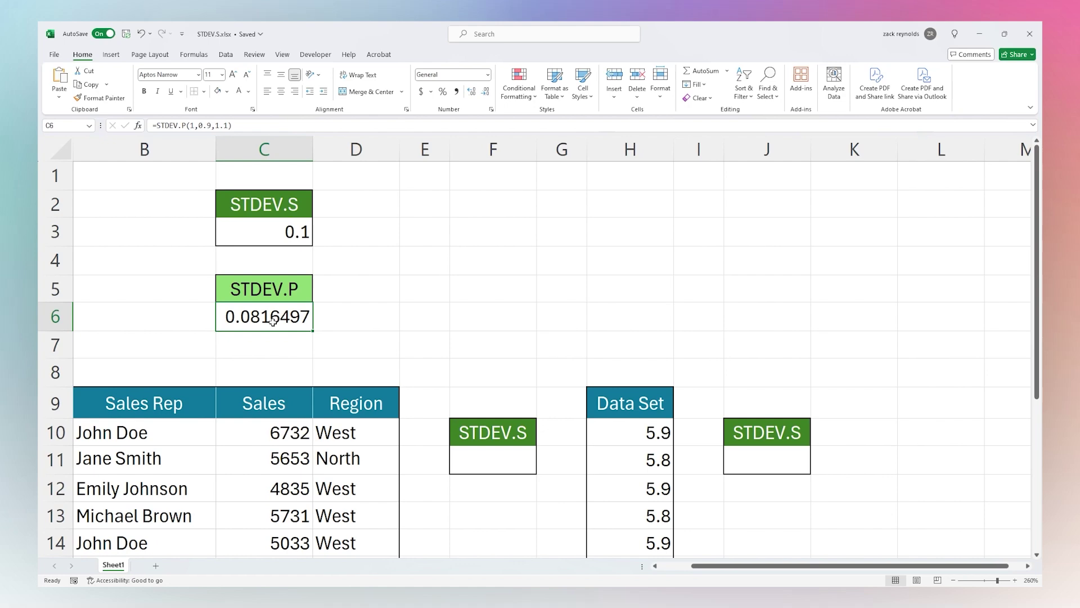
Scroll down to the Sales Rep table and select the twelve sales figures in column C.
scroll(310, 304, down, 5)
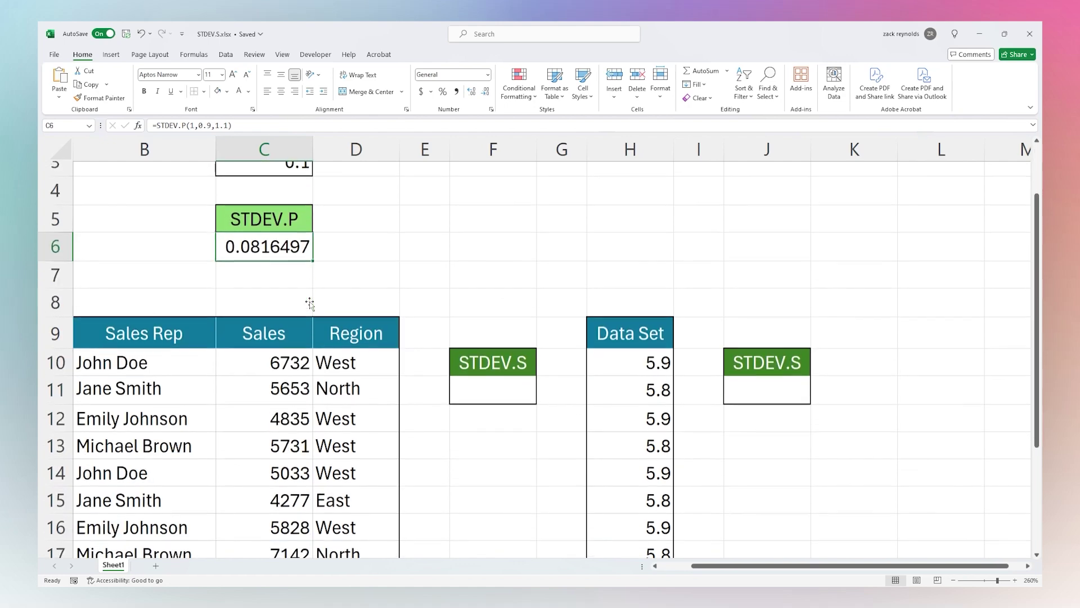
scroll(310, 304, up, 2)
scroll(311, 304, down, 3)
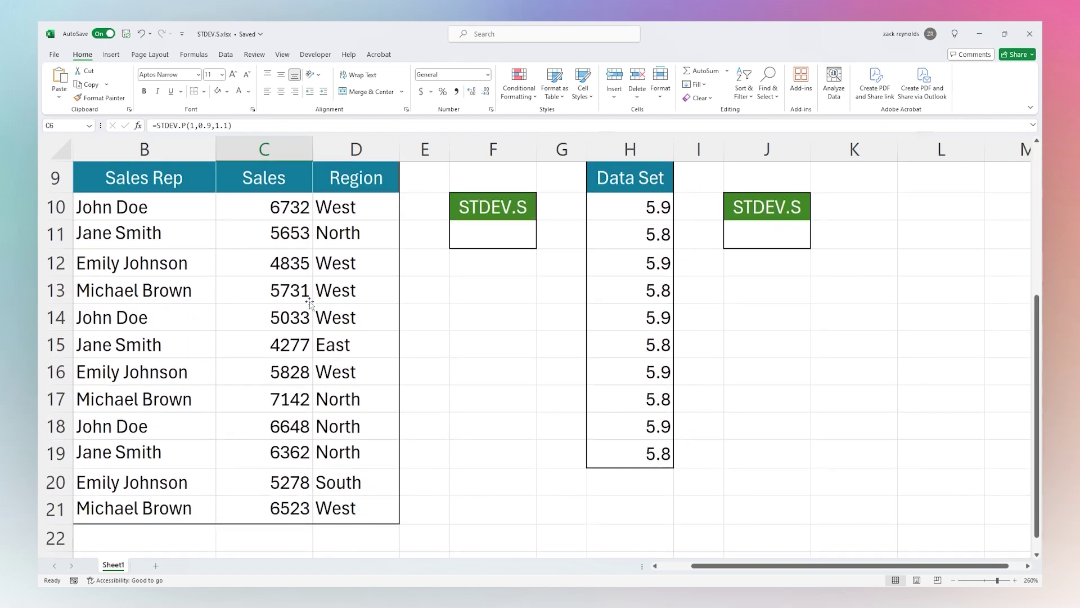
drag(1028, 345, 1028, 332)
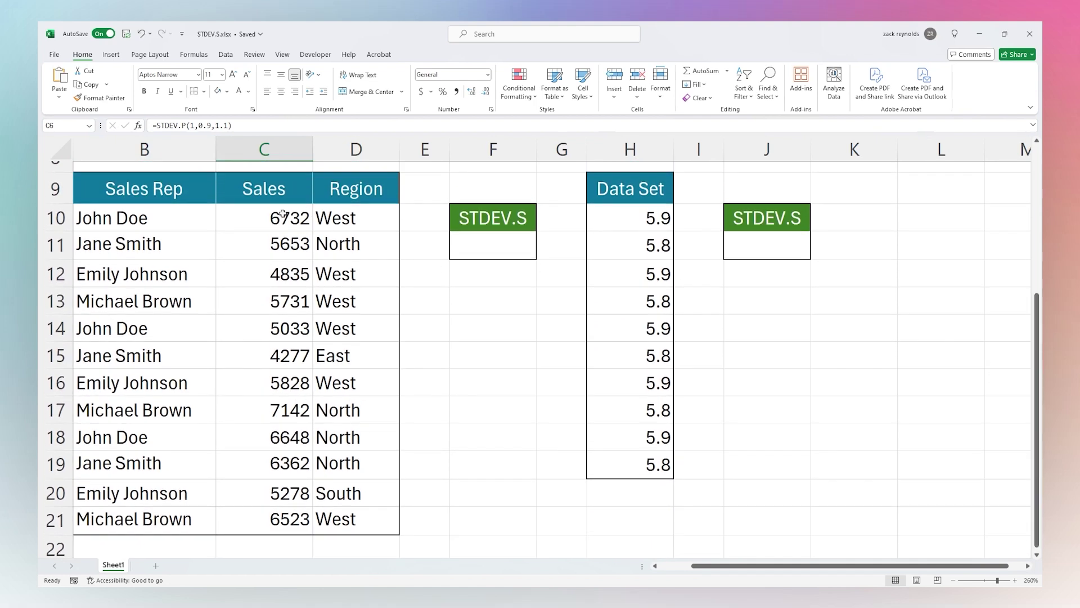
drag(283, 214, 281, 519)
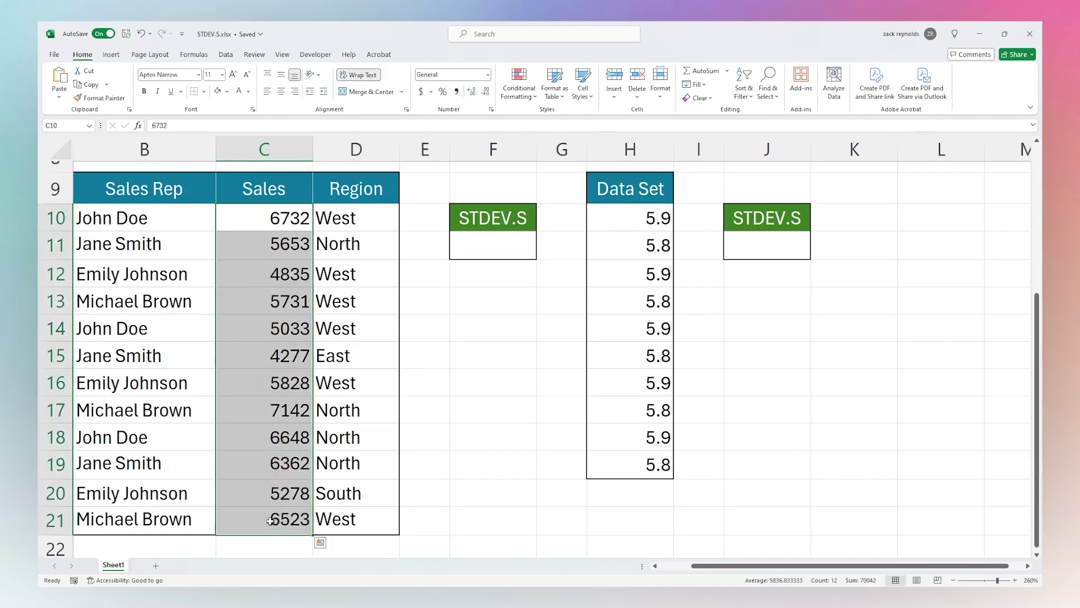
Enter =STDEV.S(C10:C17) in F11, returning 953.5621 for the first eight sales figures.
click(486, 248)
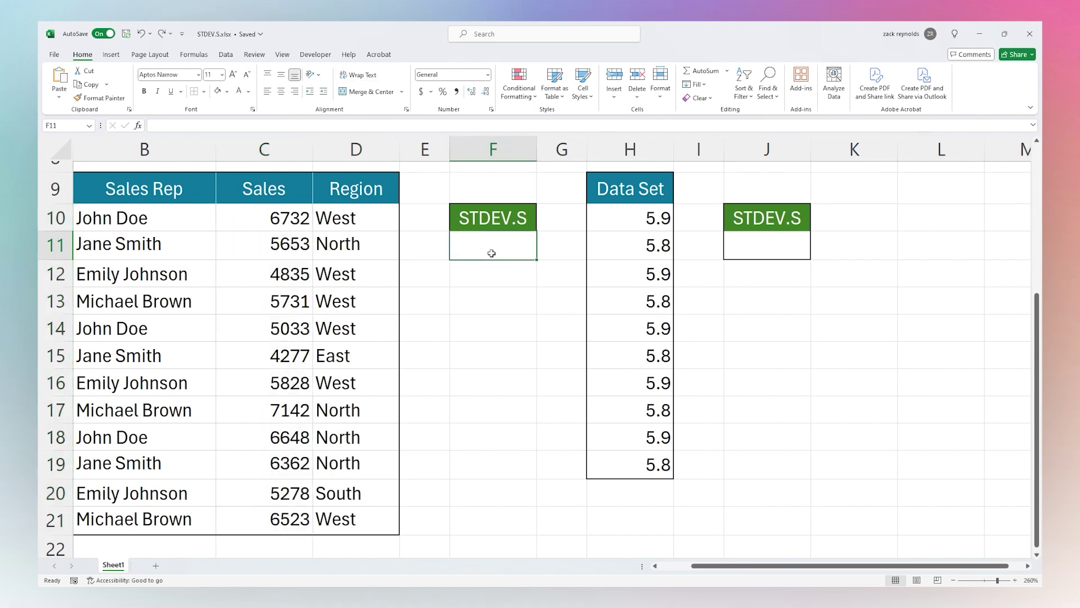
text(=std)
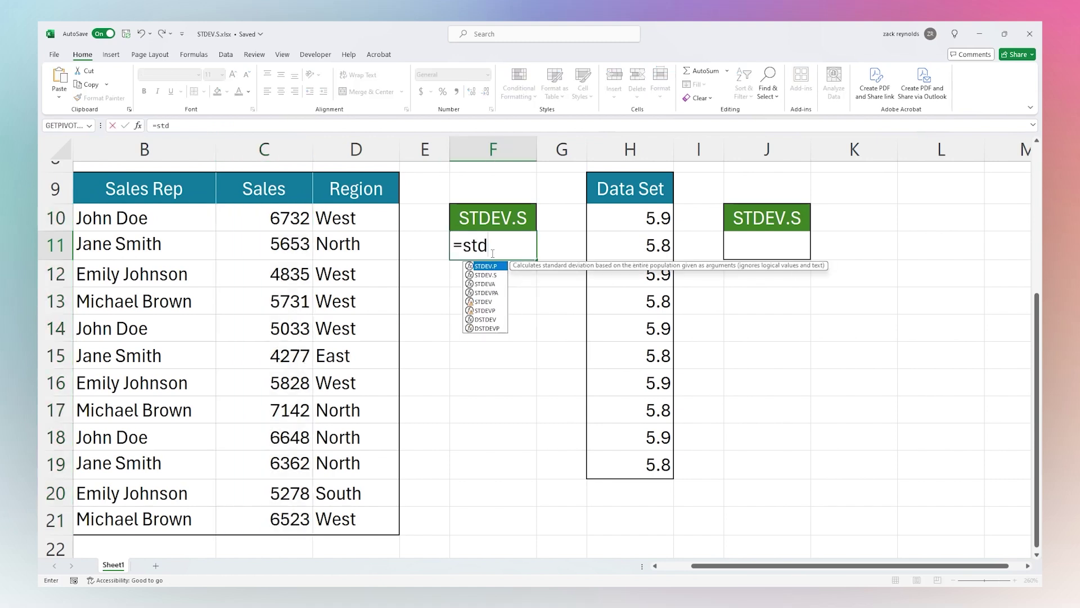
key(Down)
key(Tab)
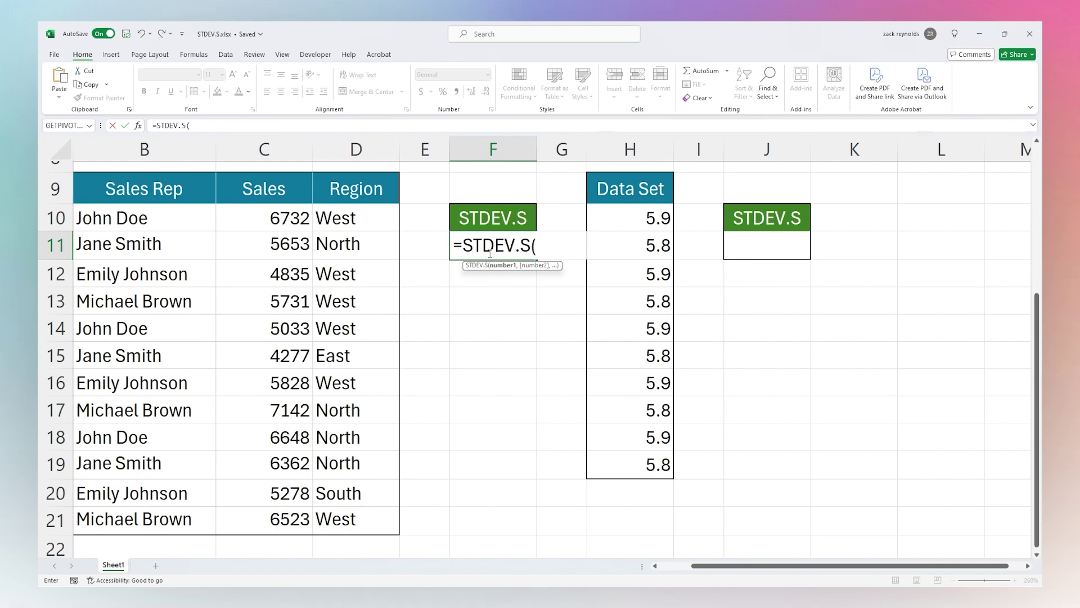
drag(265, 219, 269, 409)
text())
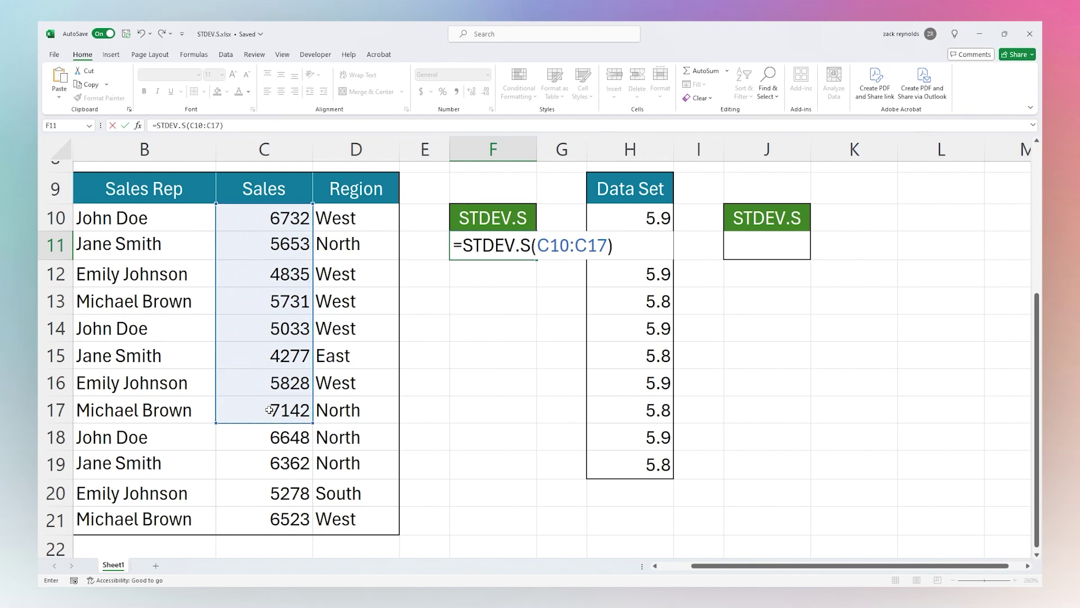
key(Return)
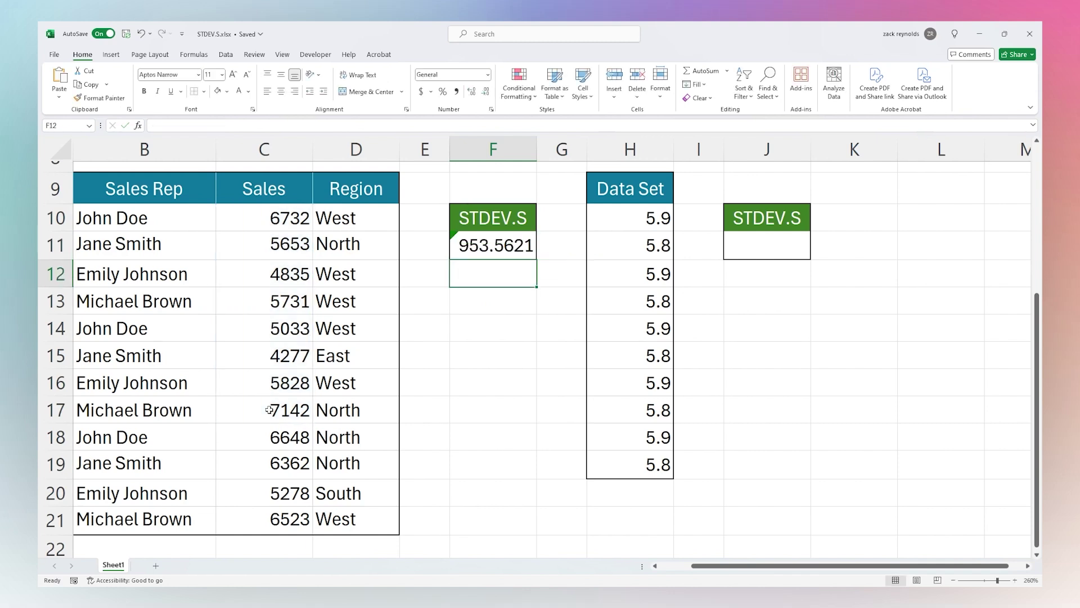
click(495, 249)
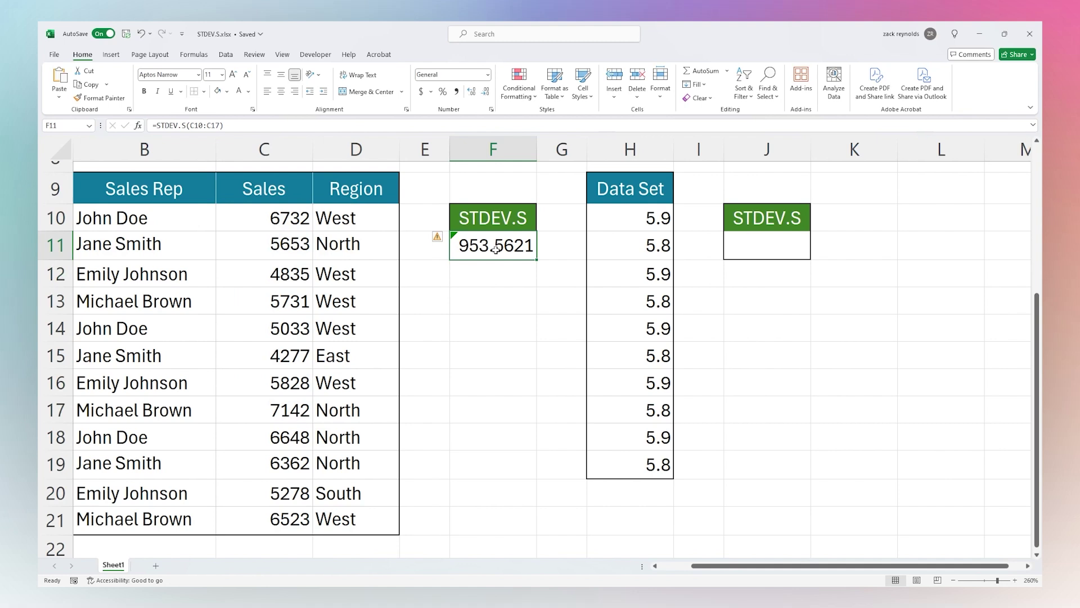
Enter =STDEV.S(H10:H16) in J11 for the Data Set values, returning 0.053452.
drag(645, 213, 634, 402)
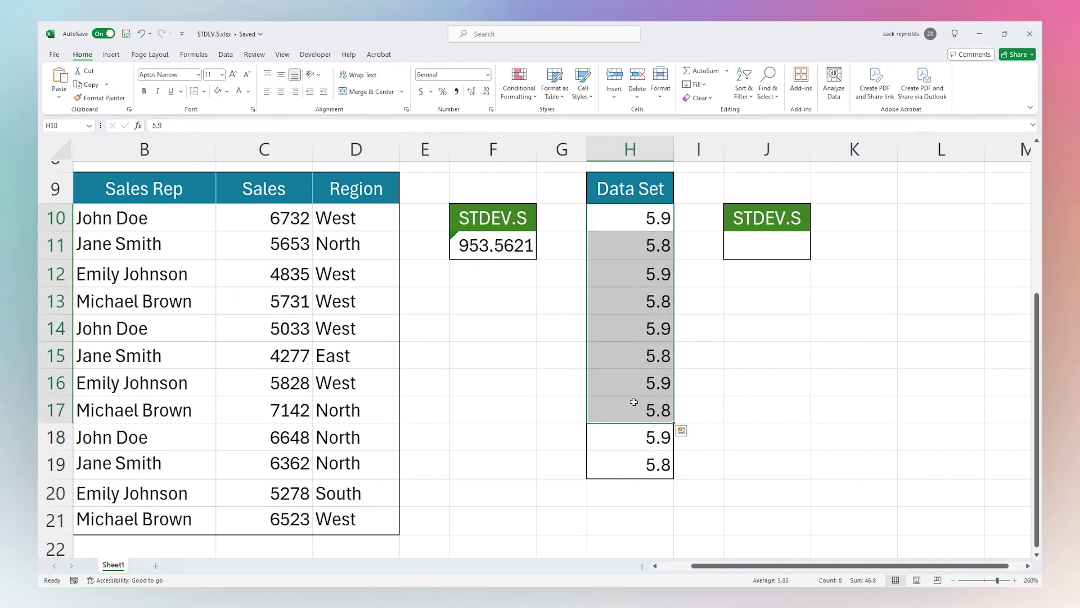
click(762, 247)
text(=stan)
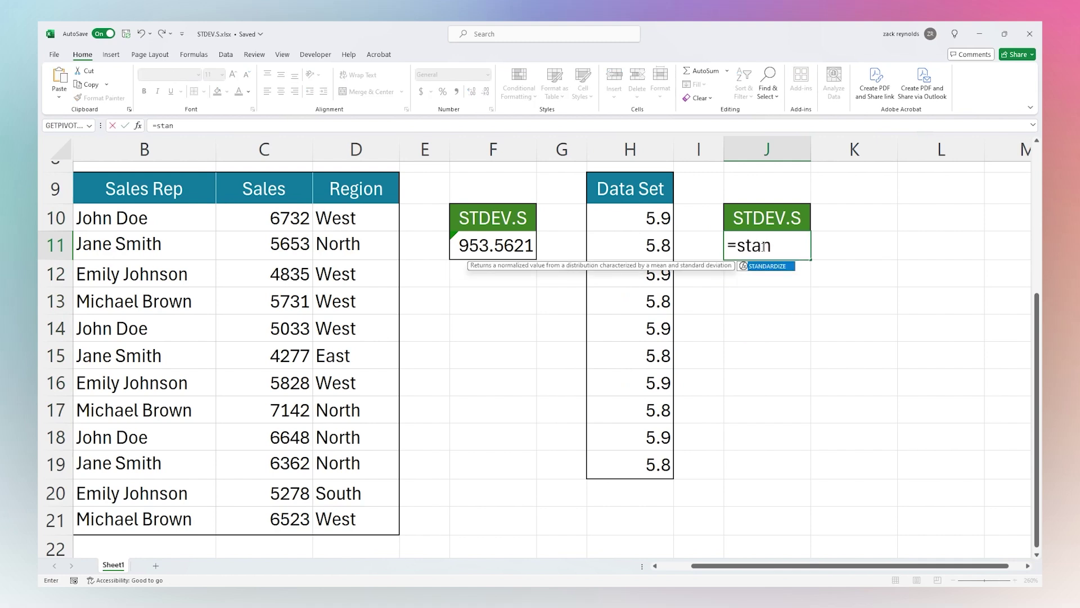
key(BackSpace)
key(BackSpace)
text(d)
key(Down)
key(Tab)
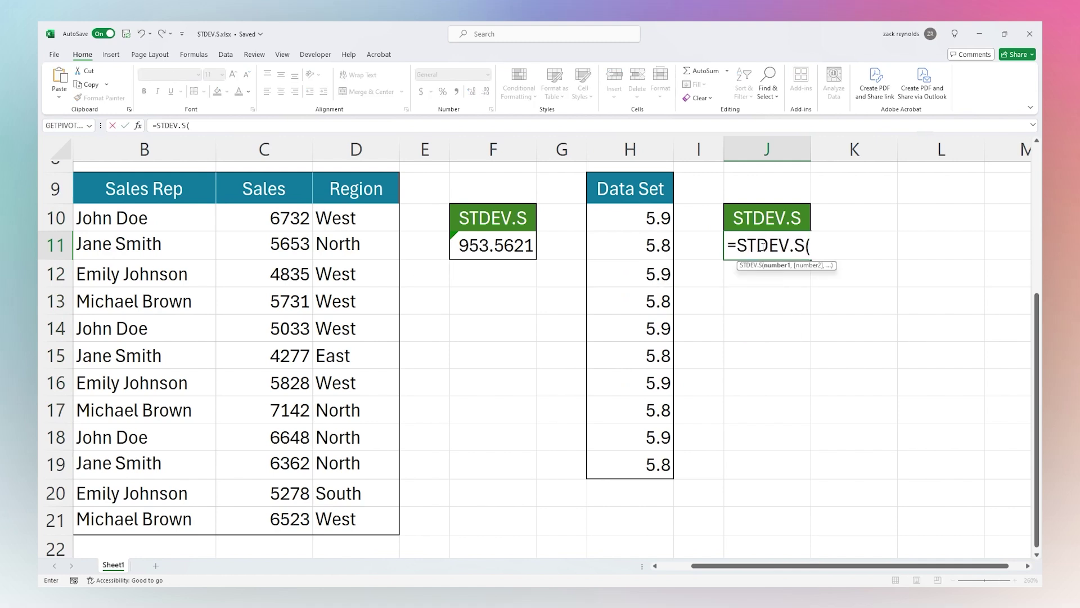
drag(657, 225, 653, 382)
text())
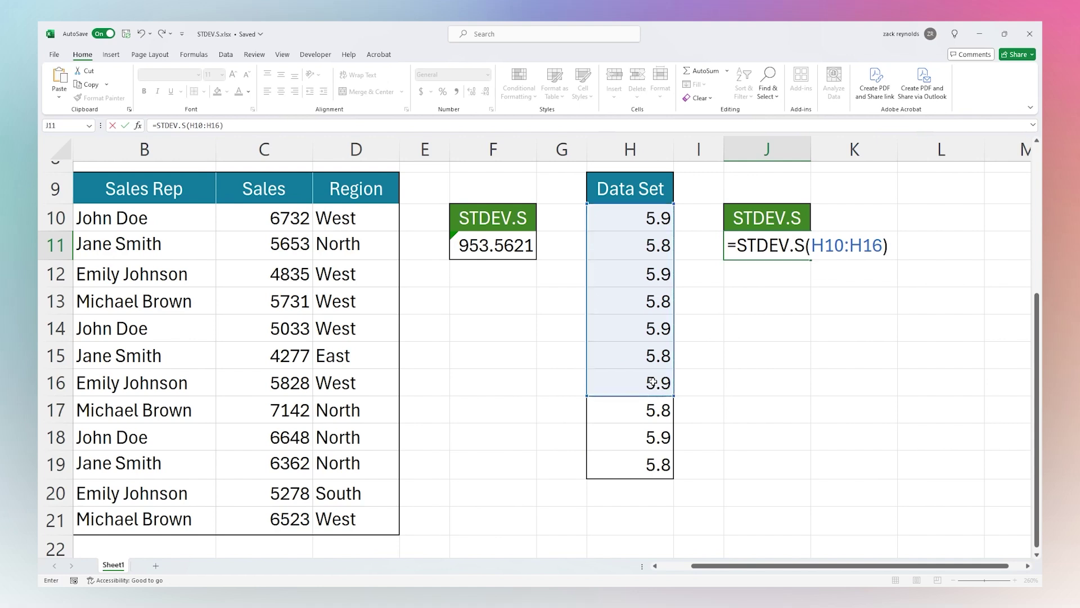
key(Return)
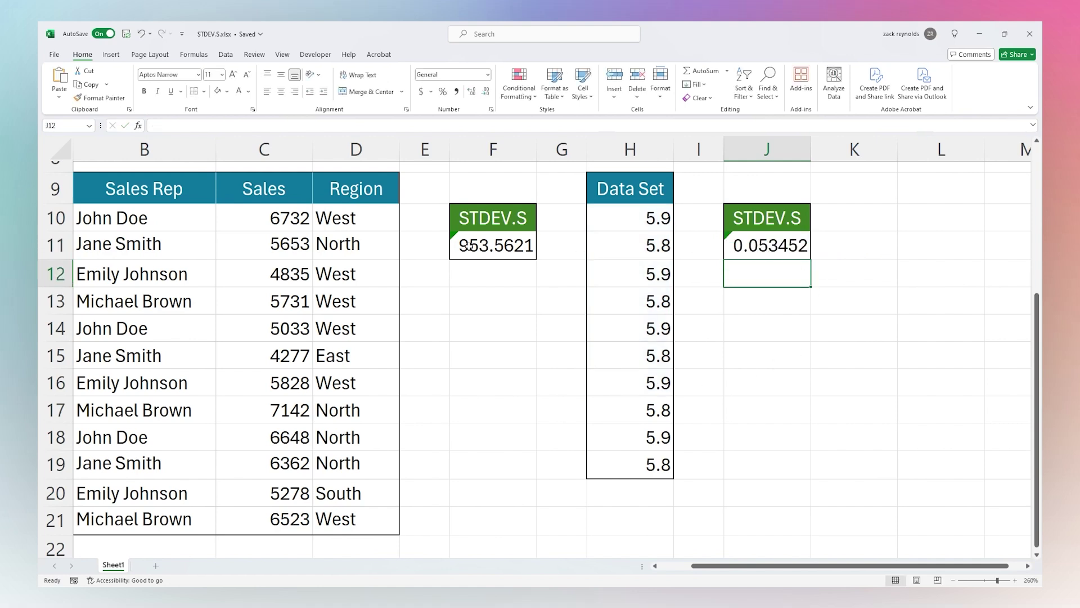
click(475, 246)
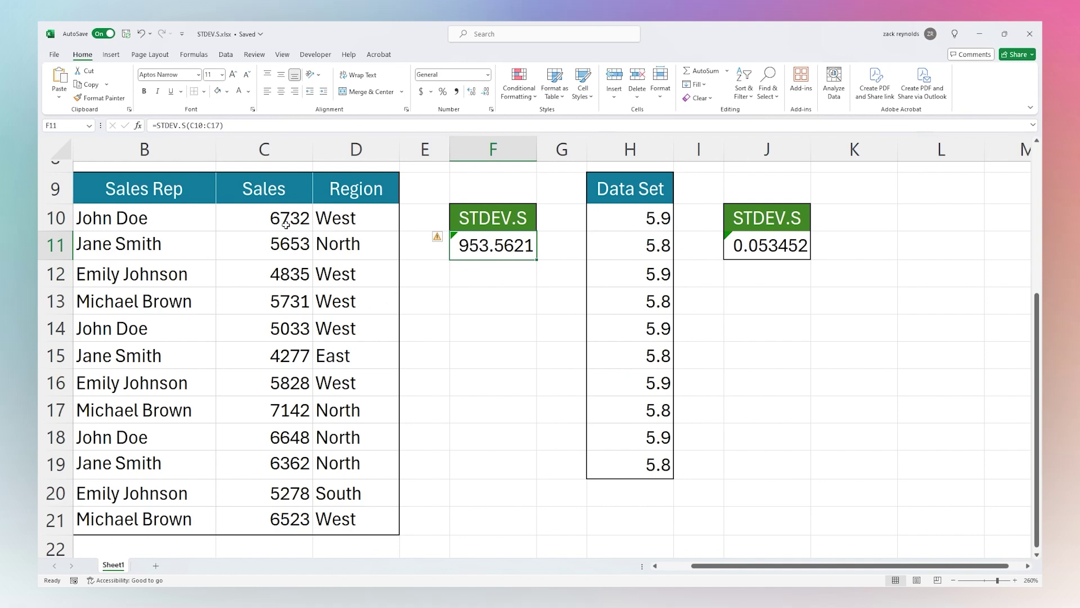
Change F11's range from C10:C17 to C10:C21, updating the result to 871.2408.
drag(270, 215, 285, 549)
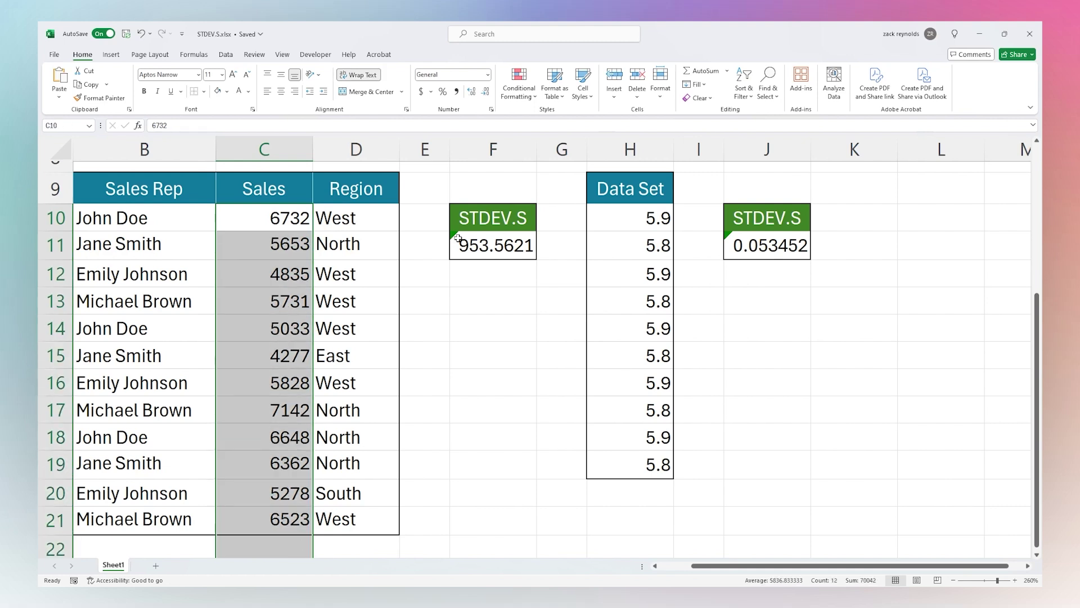
click(500, 244)
click(223, 125)
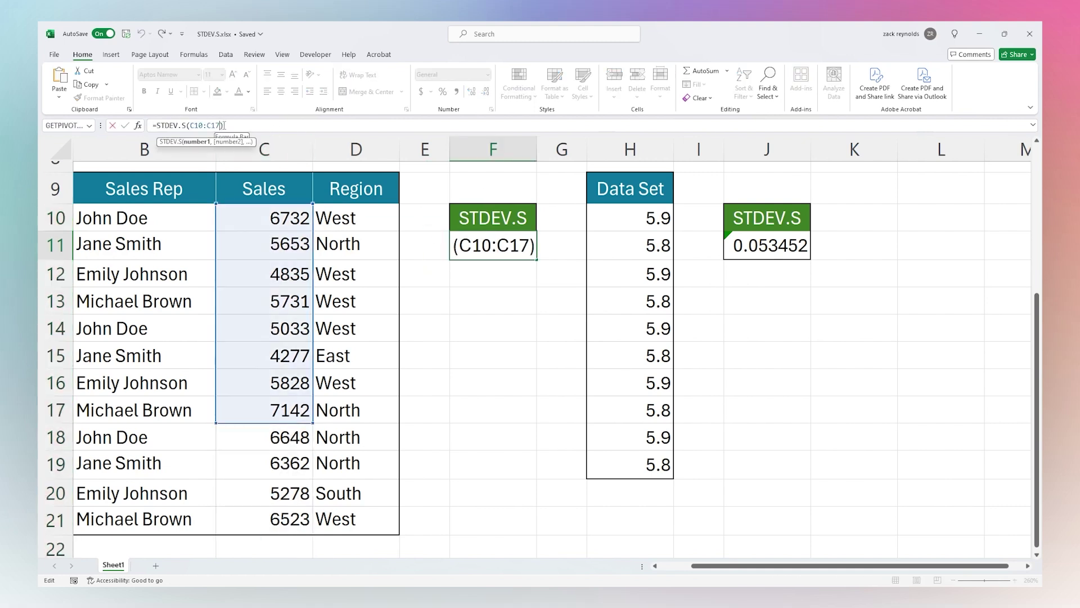
key(BackSpace)
key(BackSpace)
text(21)
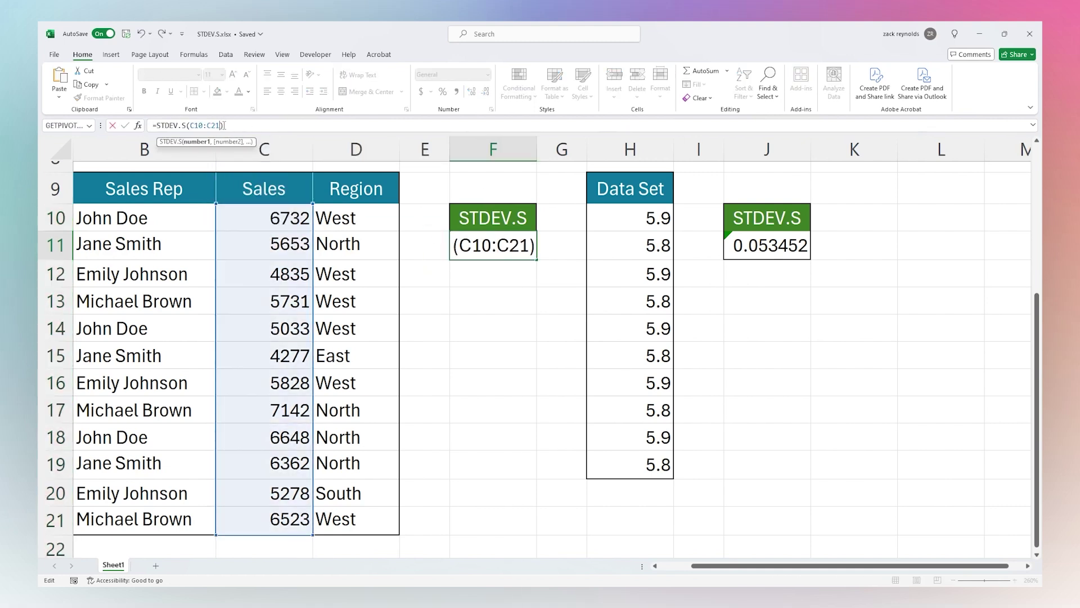
key(Return)
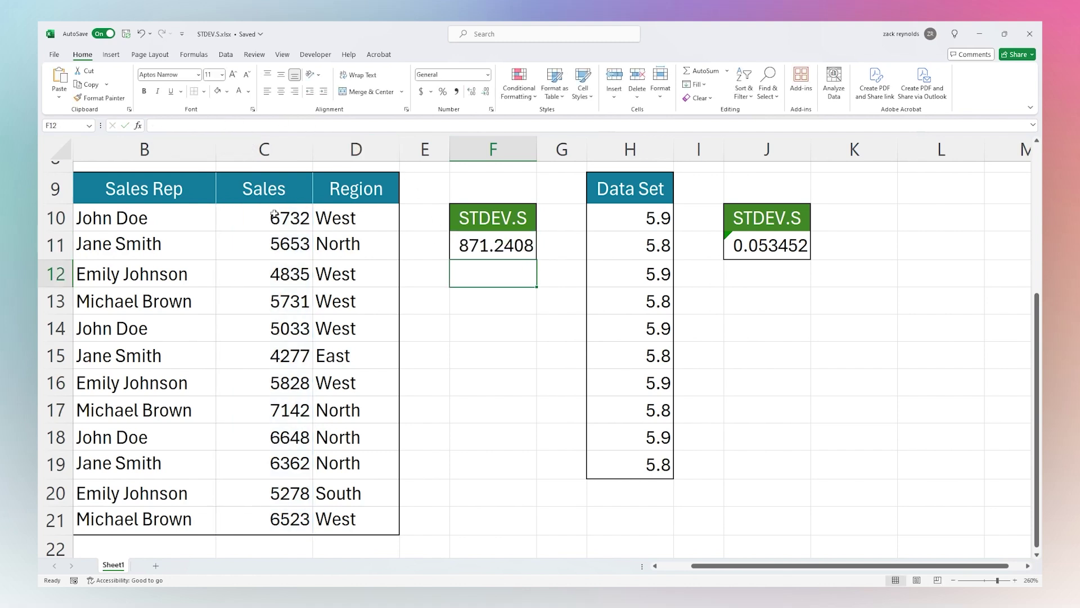
drag(274, 214, 287, 520)
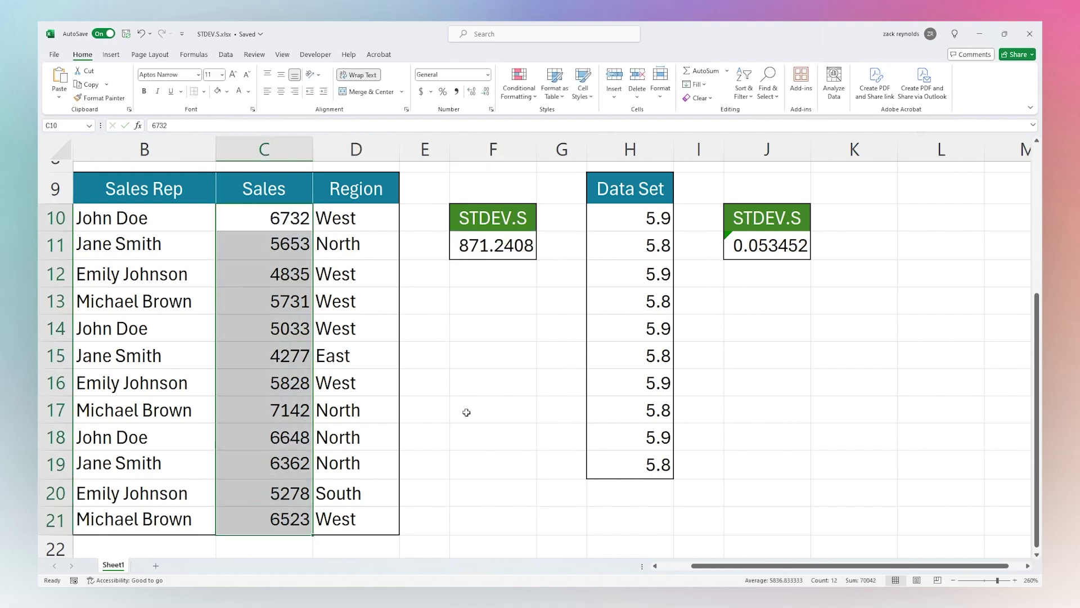
click(504, 244)
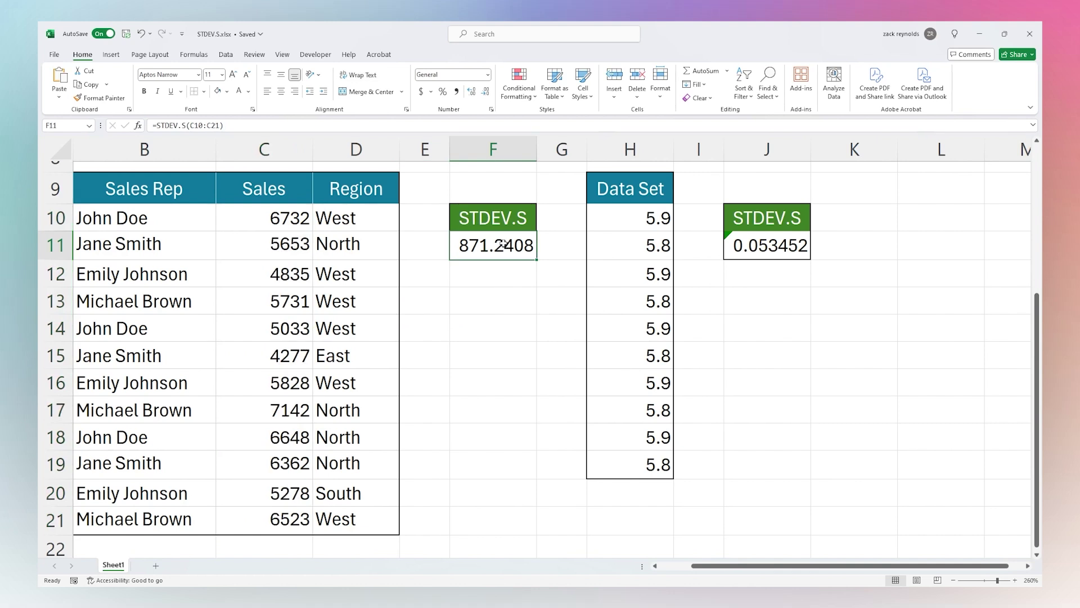